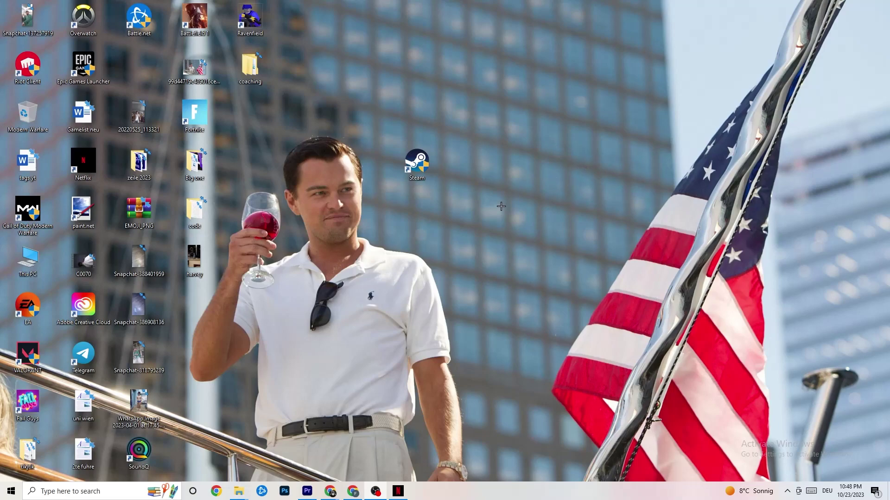
# Open the Start menu from the taskbar's Start button.
pyautogui.click(9, 493)
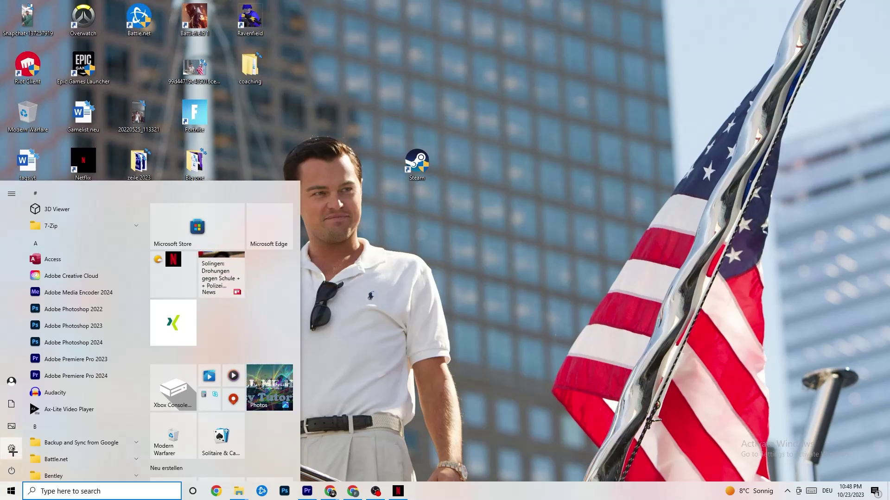
# Check for Windows updates in Update & Security, then go to the Troubleshoot page.
pyautogui.click(11, 449)
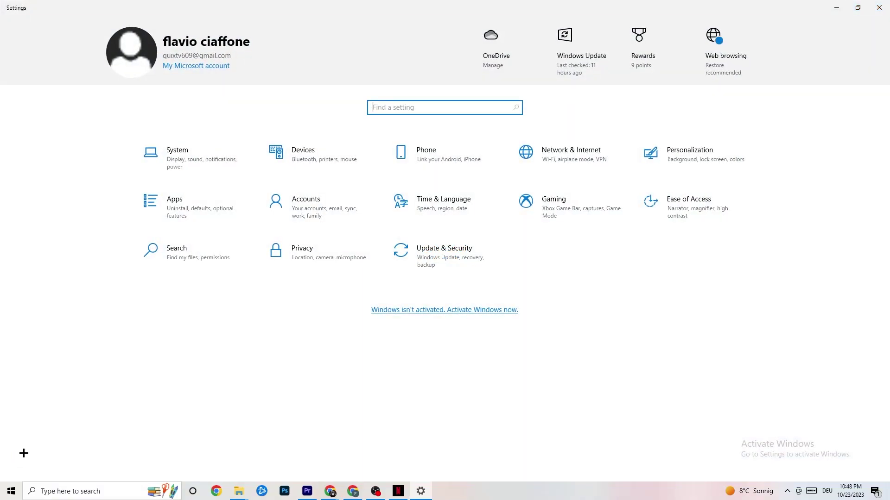
pyautogui.click(429, 266)
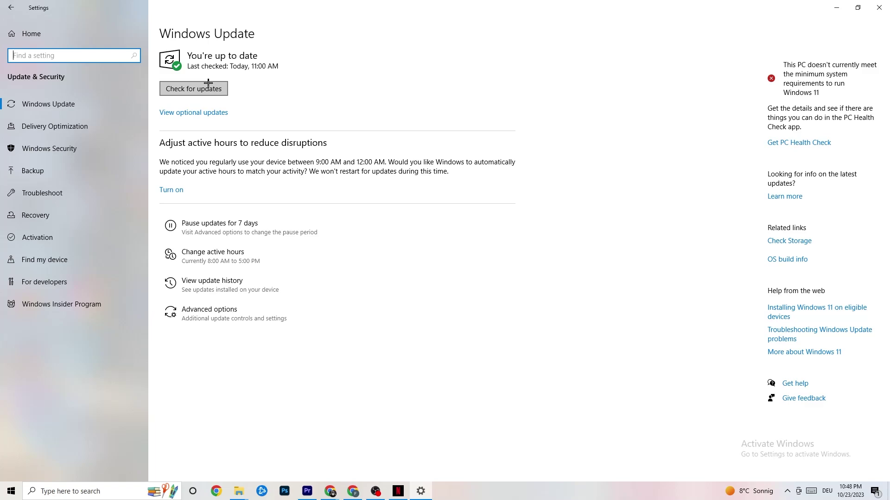
pyautogui.click(276, 62)
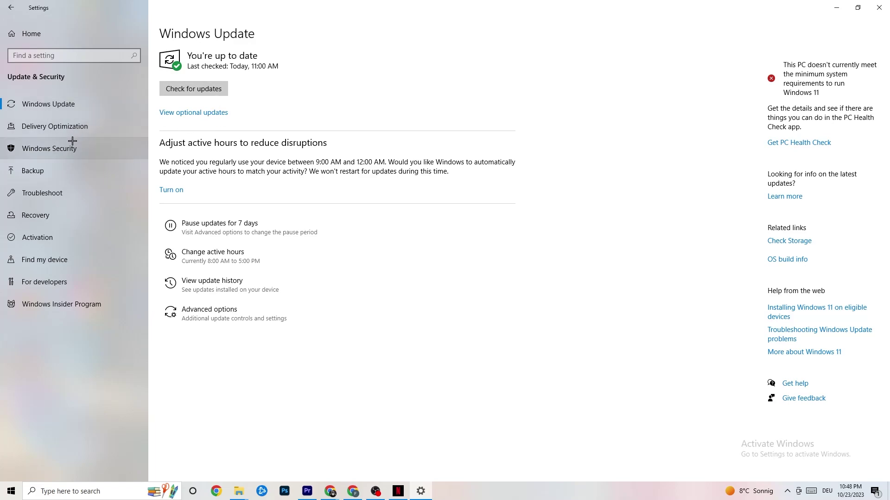
pyautogui.click(55, 193)
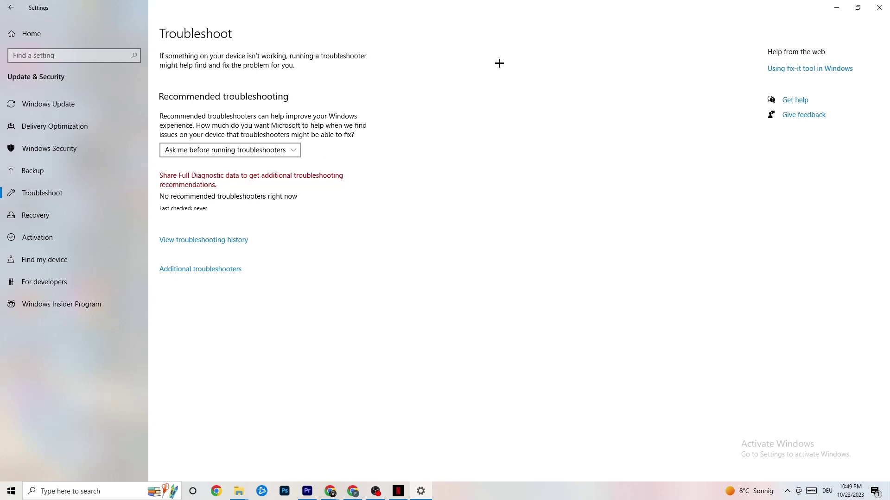
# Minimize the Settings window to reveal the desktop.
pyautogui.click(842, 4)
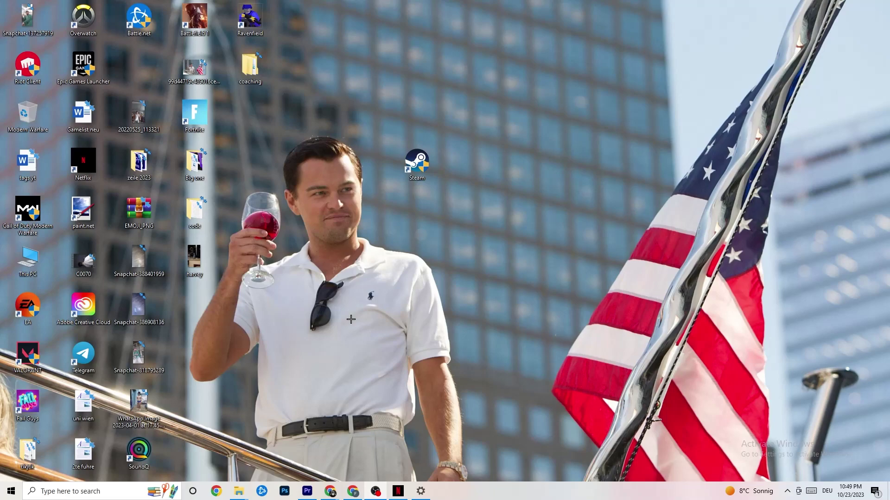
# Return the Steam shortcut to its original spot and open its Properties.
pyautogui.moveTo(416, 163); pyautogui.dragTo(412, 208)
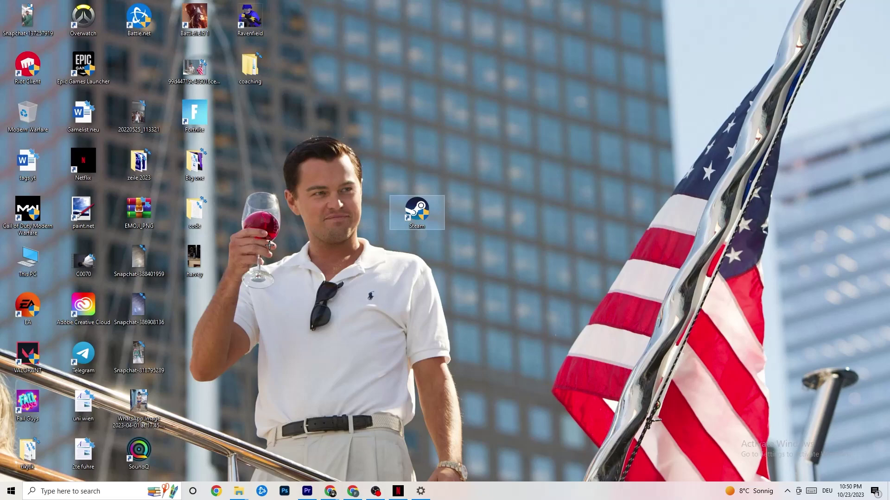
pyautogui.rightClick(421, 210)
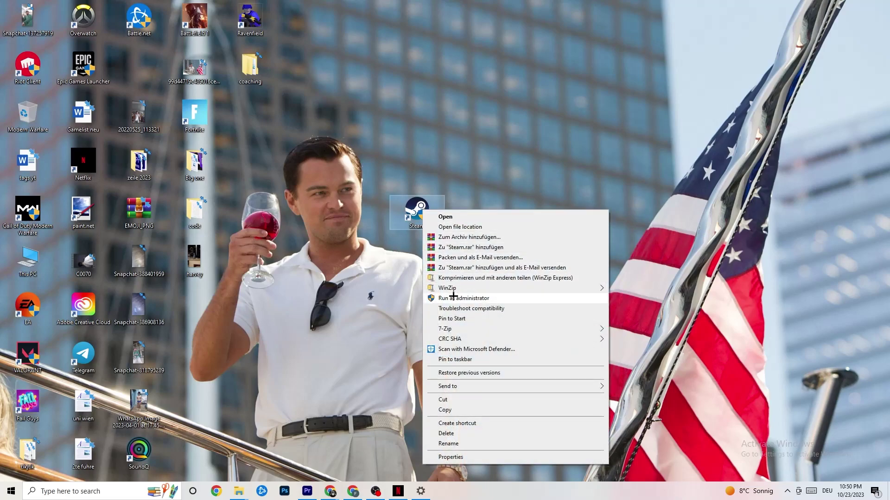
pyautogui.click(340, 280)
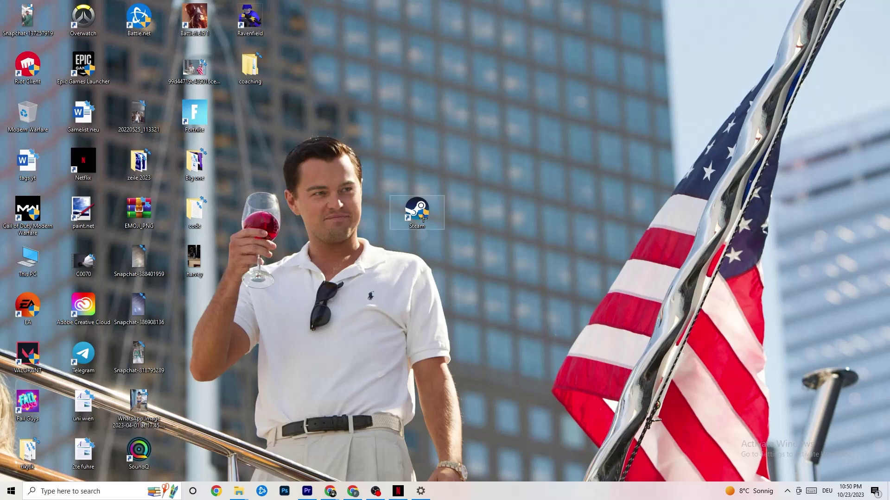
pyautogui.moveTo(409, 208); pyautogui.dragTo(408, 160)
pyautogui.rightClick(409, 160)
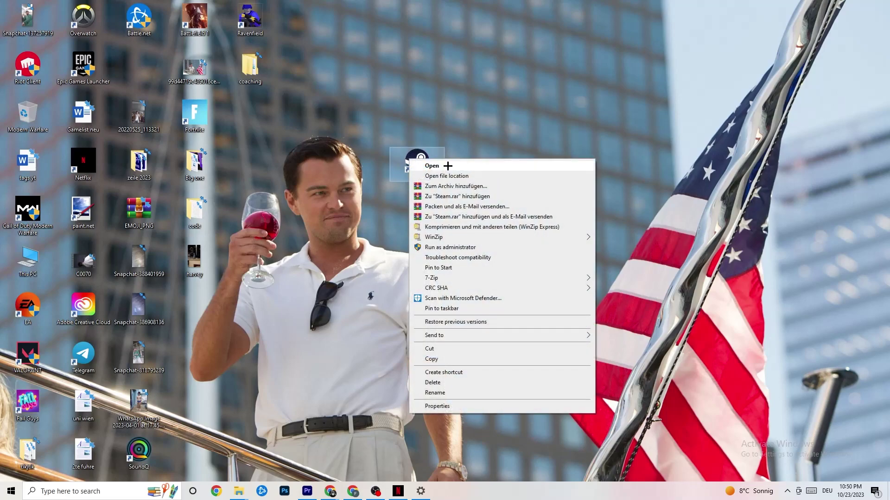
pyautogui.click(438, 406)
# Set the Steam shortcut to Windows 8 compatibility mode with Run as administrator, and save.
pyautogui.moveTo(483, 165); pyautogui.dragTo(433, 79)
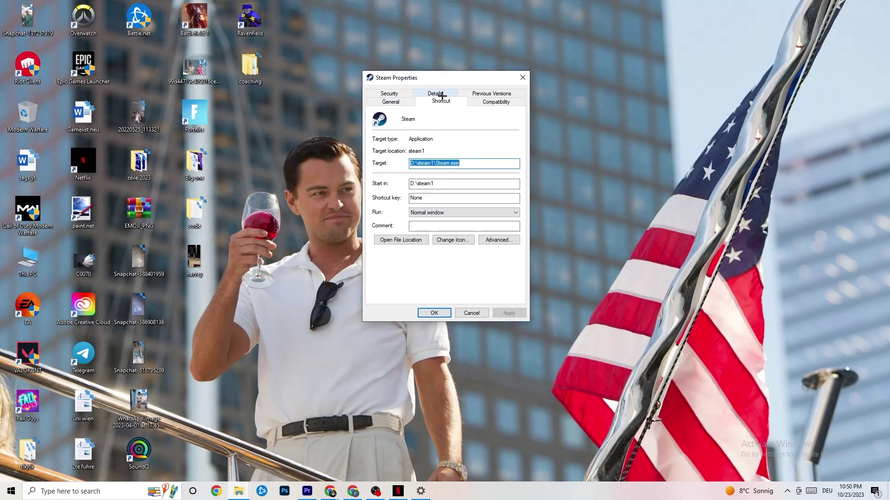
pyautogui.click(492, 102)
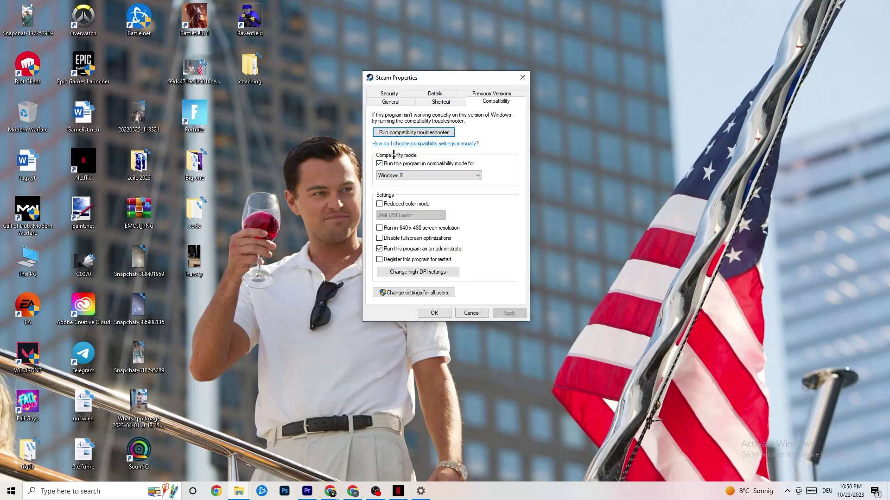
pyautogui.click(450, 173)
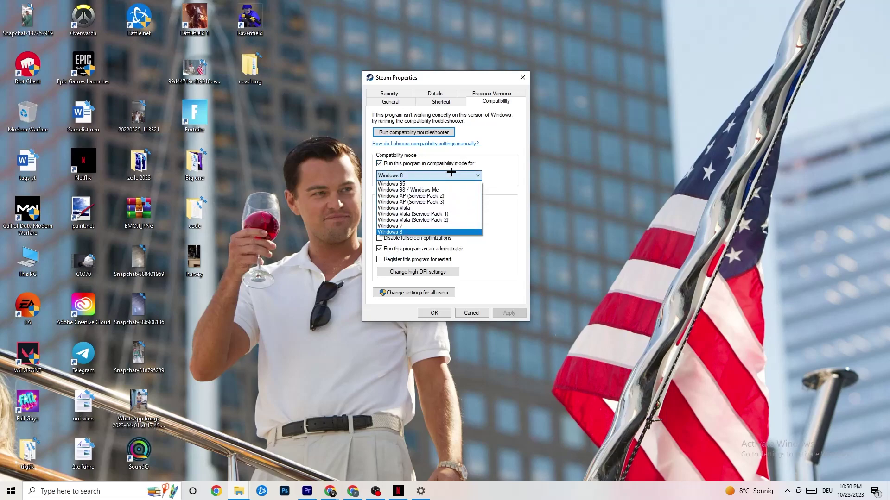
pyautogui.click(435, 232)
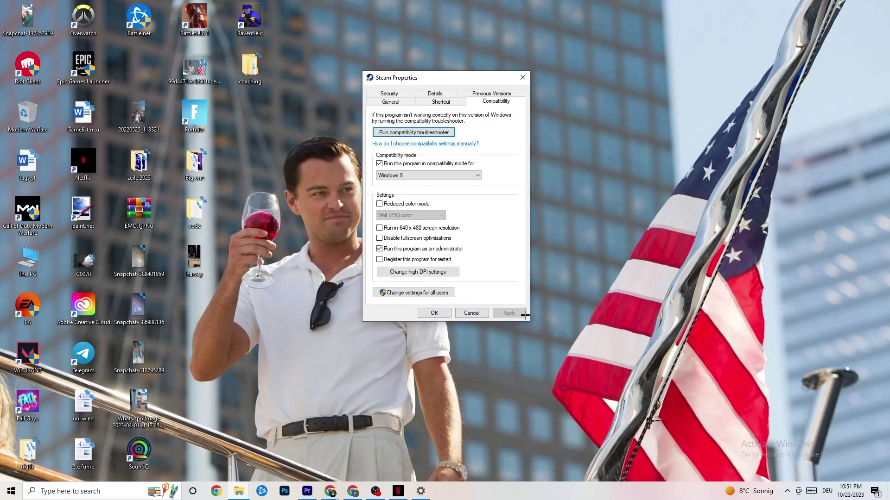
pyautogui.click(437, 314)
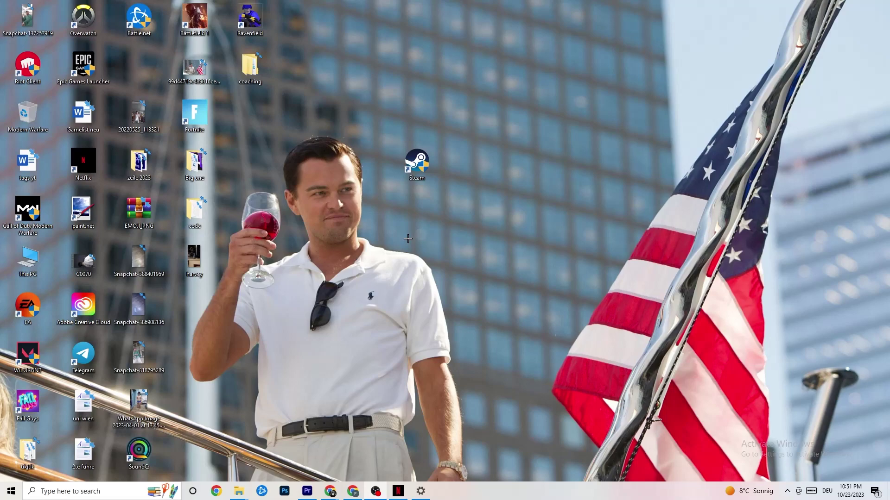
pyautogui.rightClick(401, 166)
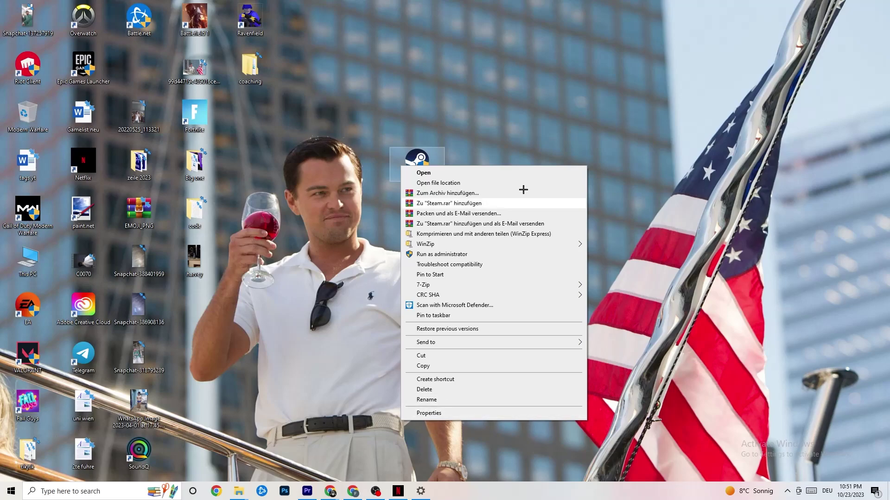
pyautogui.click(326, 204)
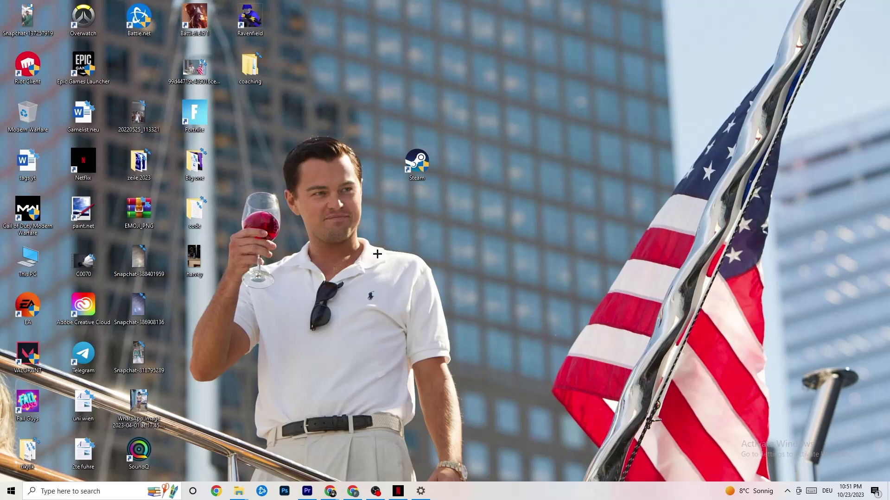
# Keep the display scale at 100% (Recommended) at 1920 × 1080 in System Display settings.
pyautogui.click(11, 491)
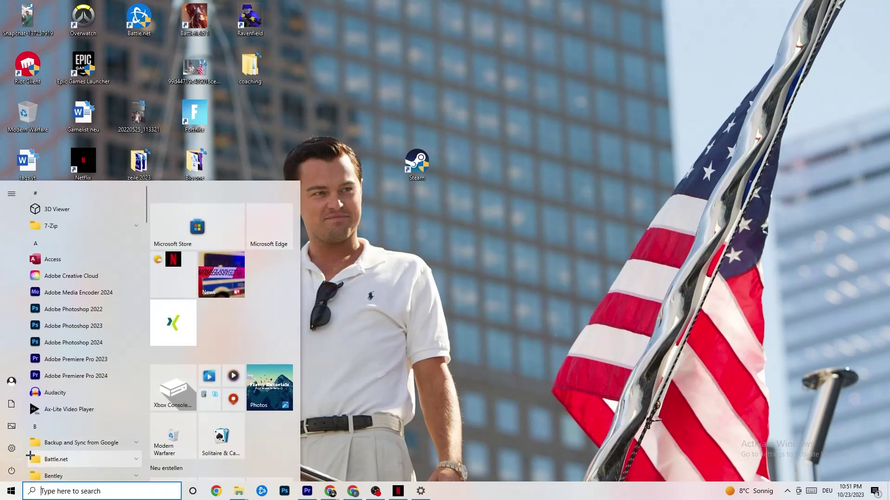
pyautogui.click(420, 491)
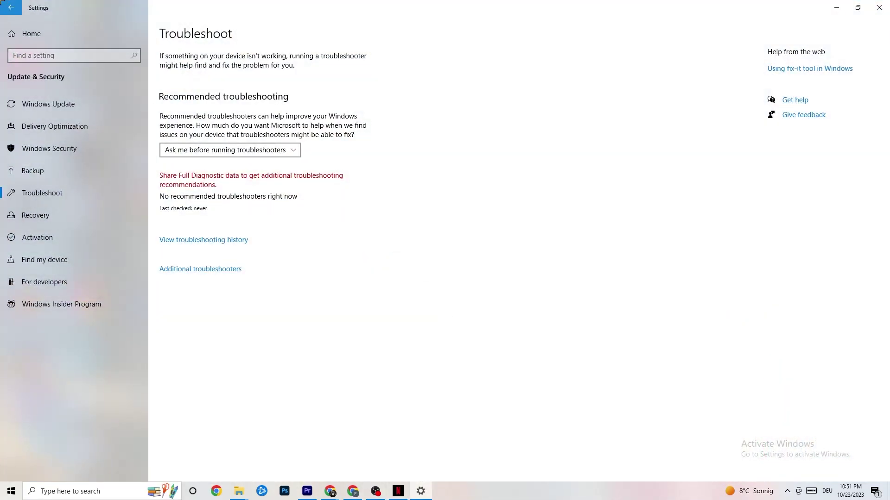
pyautogui.click(7, 7)
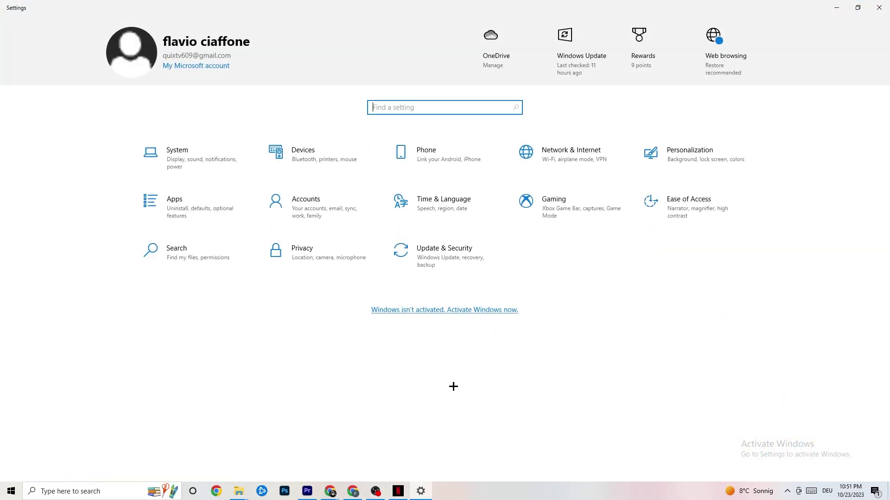
pyautogui.click(209, 168)
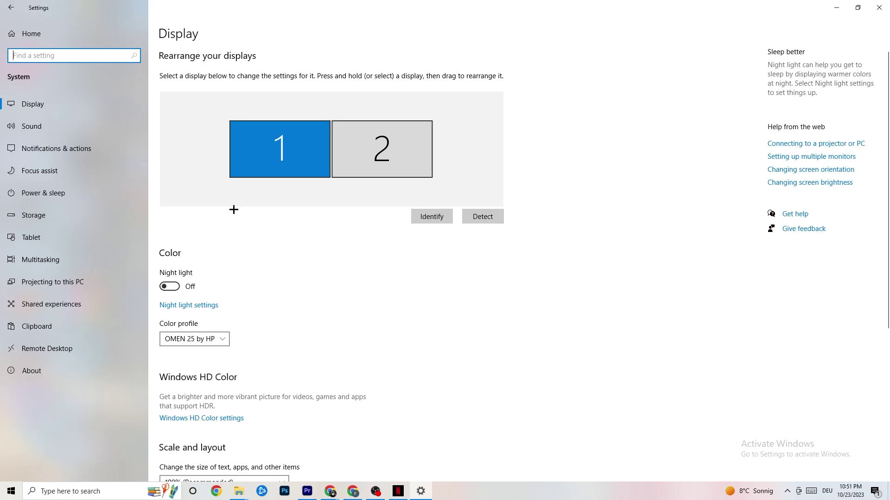
pyautogui.scroll(-5, 234, 210)
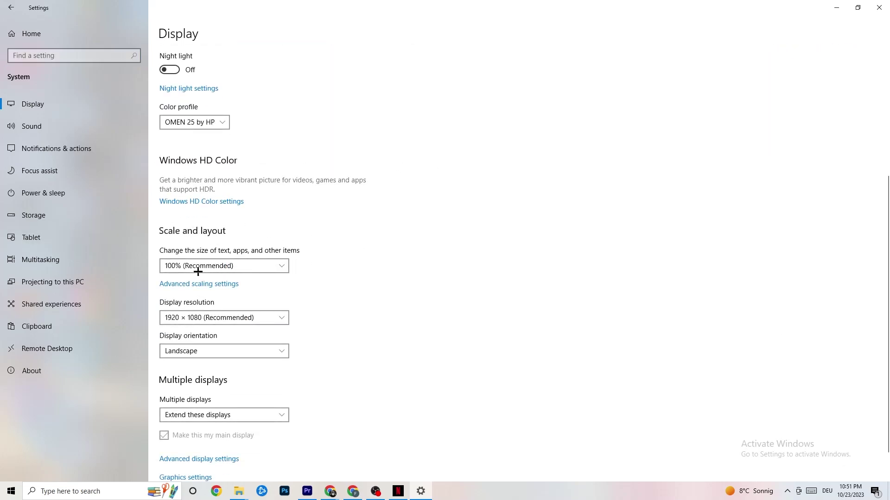
pyautogui.click(281, 260)
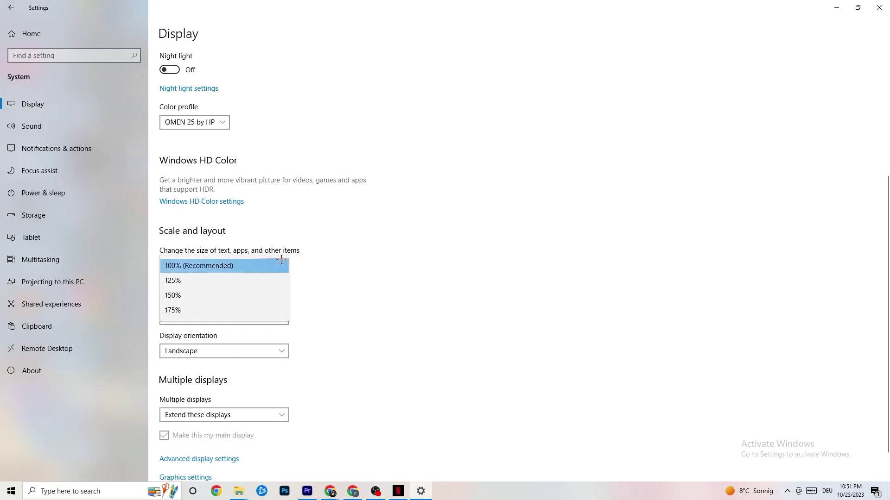
pyautogui.click(403, 227)
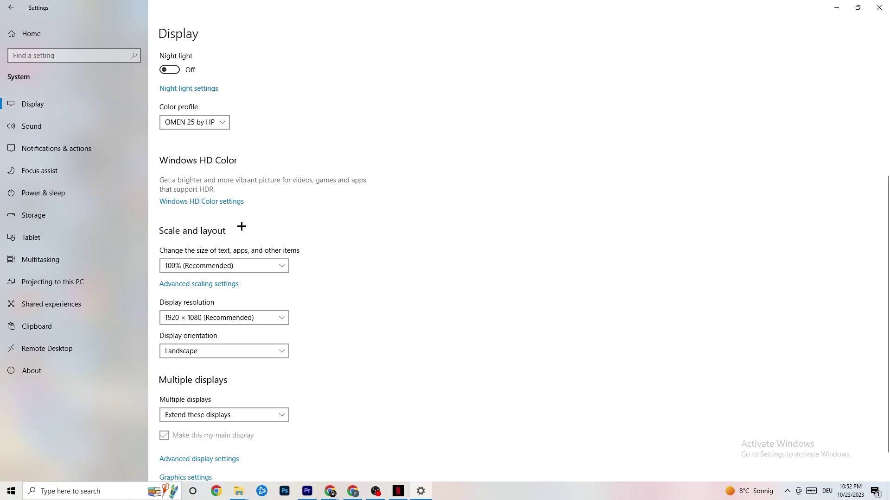
pyautogui.click(60, 192)
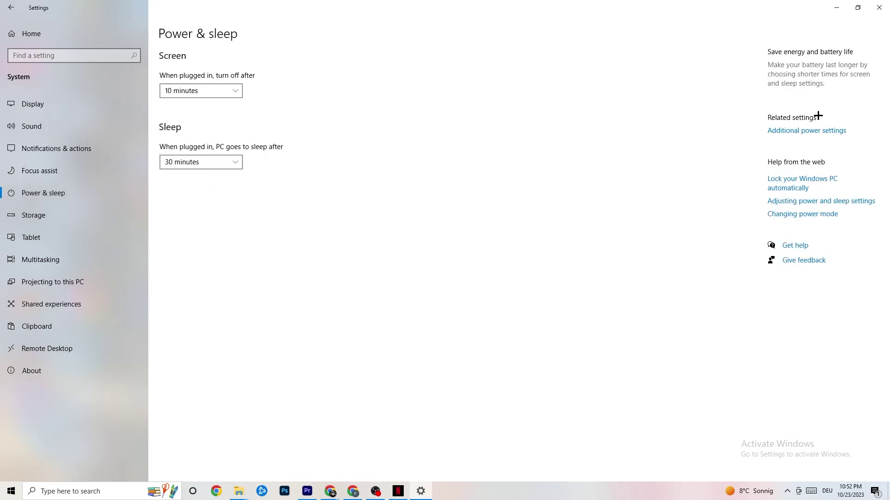
# Review the Power Options plans with Balanced active, then move on to Storage settings.
pyautogui.click(815, 131)
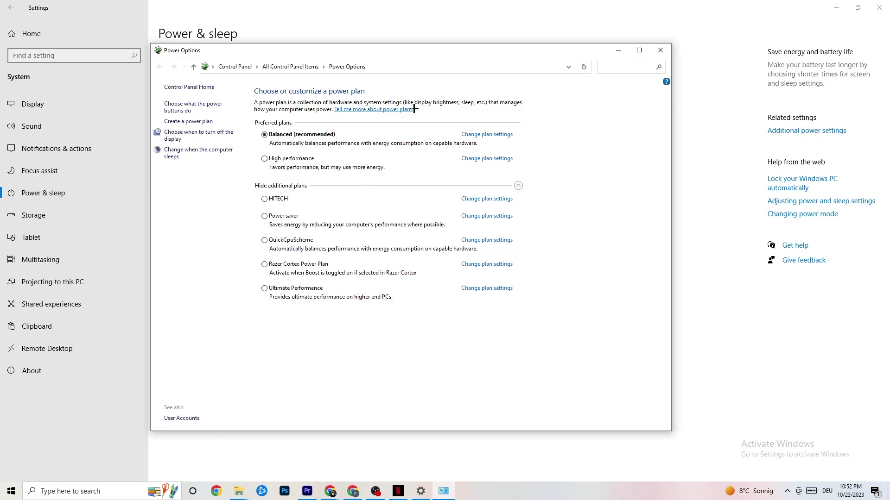
pyautogui.click(658, 53)
pyautogui.click(77, 215)
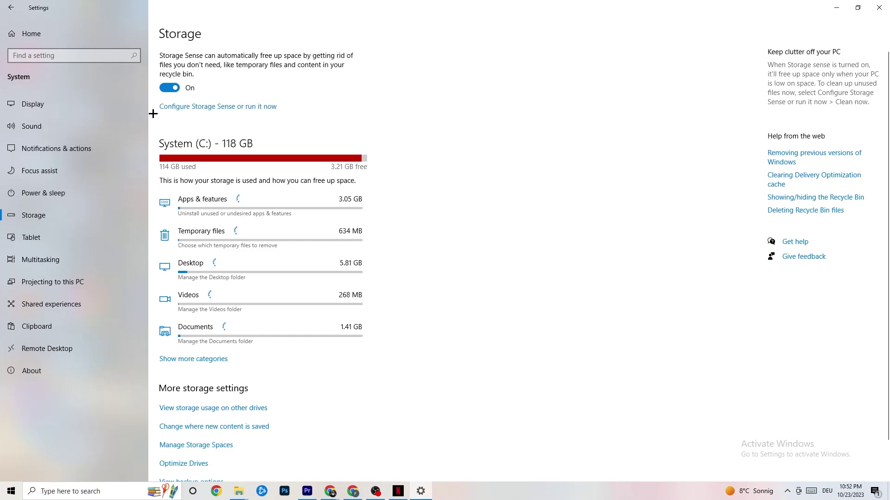
# Keep Storage Sense running every week and emptying the recycle bin after 14 days.
pyautogui.click(248, 108)
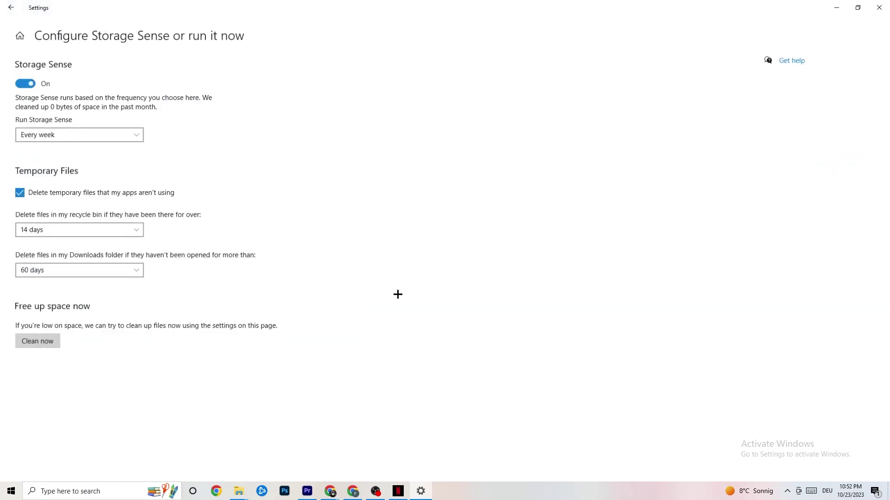
pyautogui.click(109, 130)
pyautogui.click(109, 134)
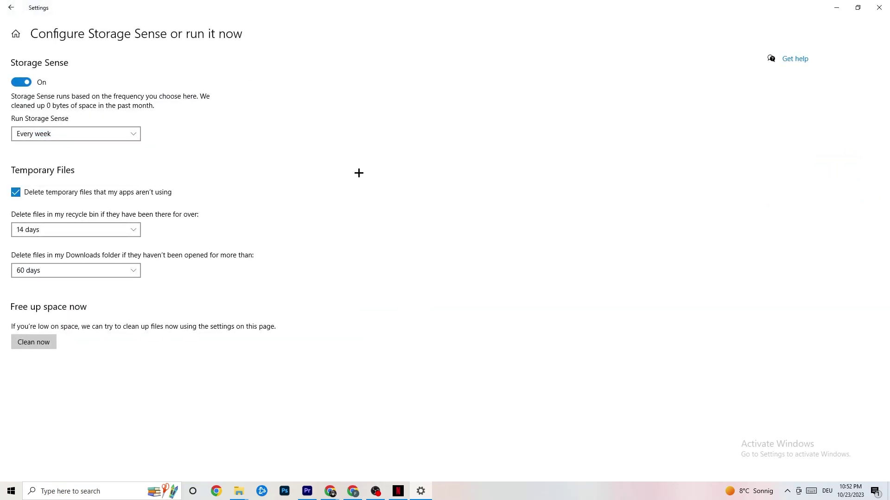
pyautogui.click(54, 133)
pyautogui.click(180, 98)
pyautogui.click(99, 230)
pyautogui.click(100, 231)
pyautogui.click(11, 7)
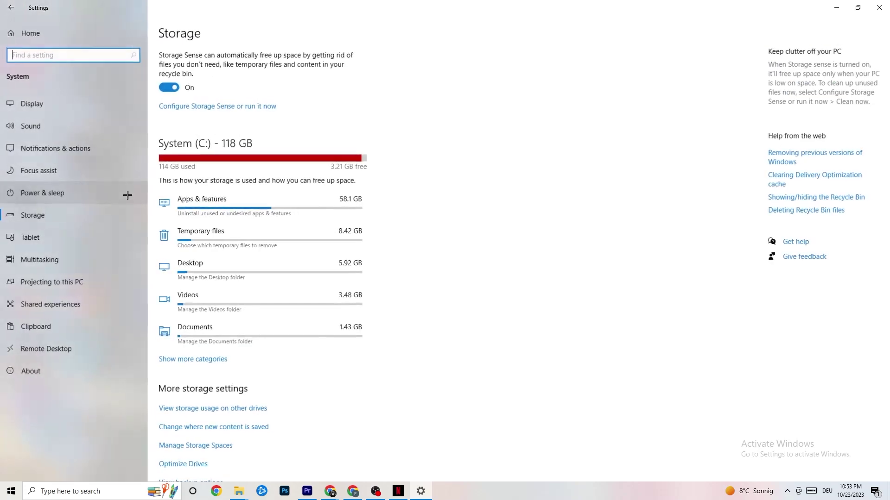
pyautogui.click(9, 8)
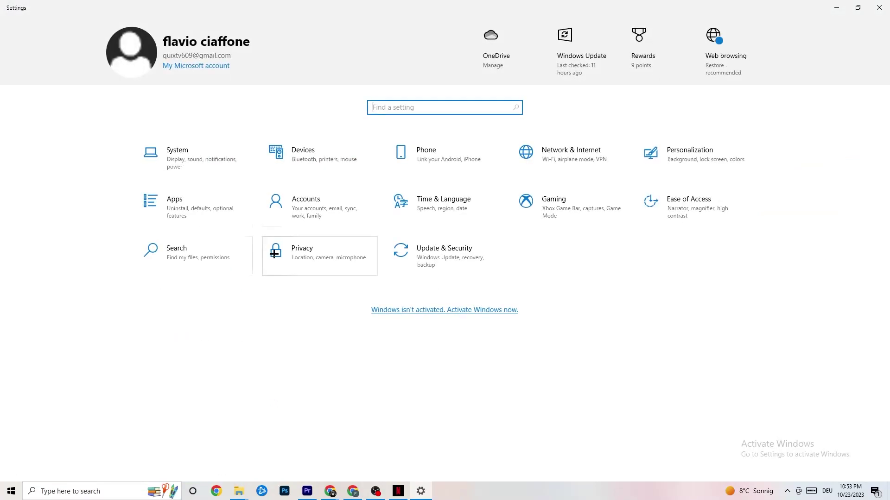
# Verify Xbox Game Bar is off and Captures has background recording off at 30 fps.
pyautogui.click(576, 203)
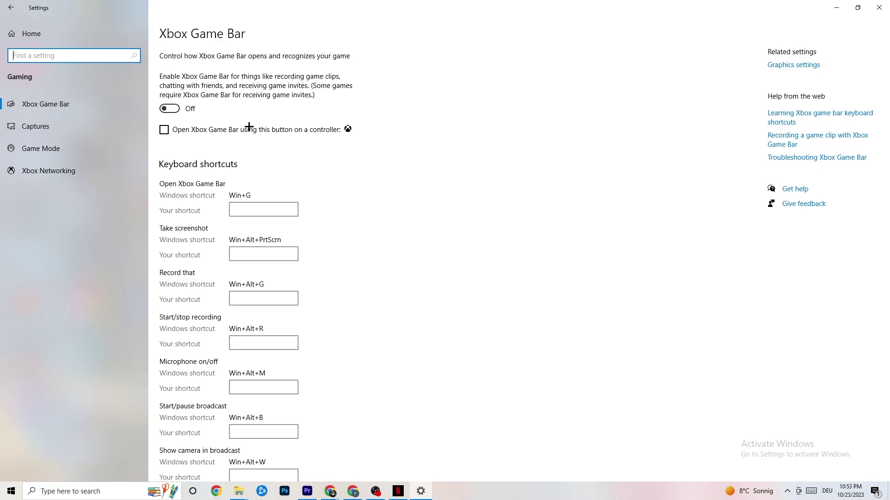
pyautogui.click(59, 122)
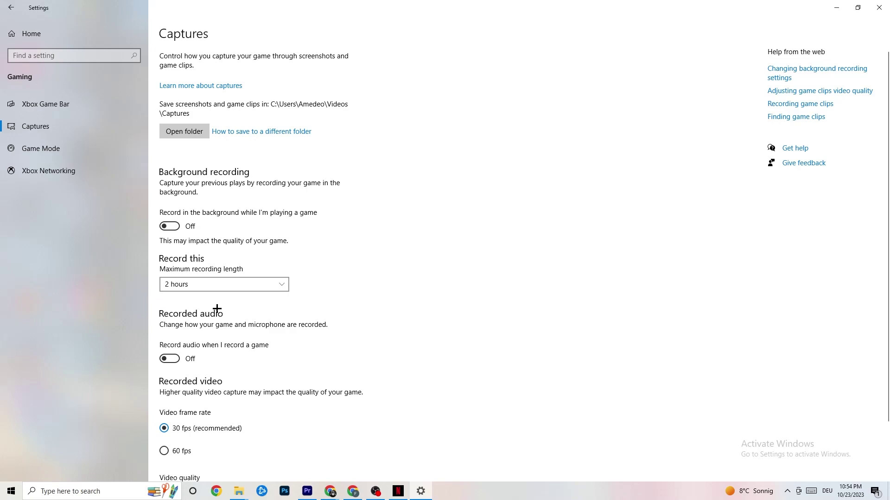
# Confirm the Game Mode toggle is On, then close Settings.
pyautogui.click(49, 149)
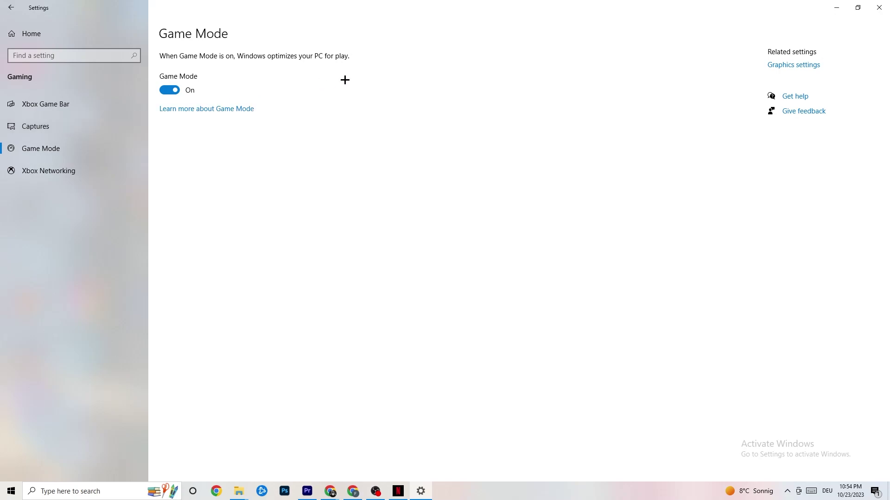
pyautogui.click(873, 7)
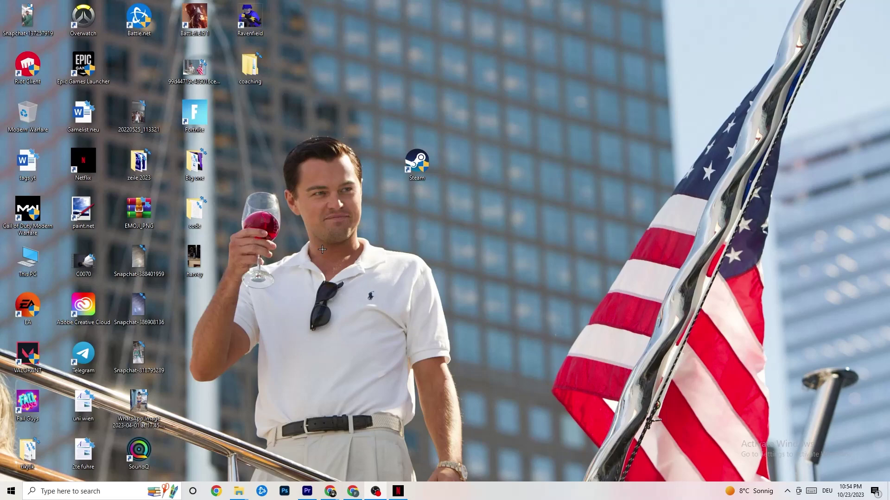
# Open Task Manager from the taskbar, scroll through the Processes list, and leave Netflix running.
pyautogui.rightClick(454, 497)
pyautogui.click(477, 456)
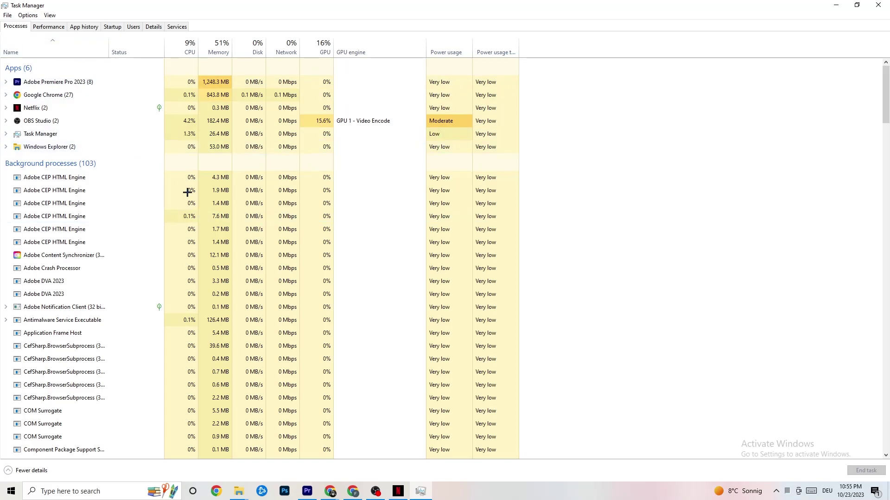
pyautogui.scroll(-3, 197, 345)
pyautogui.scroll(-4, 185, 325)
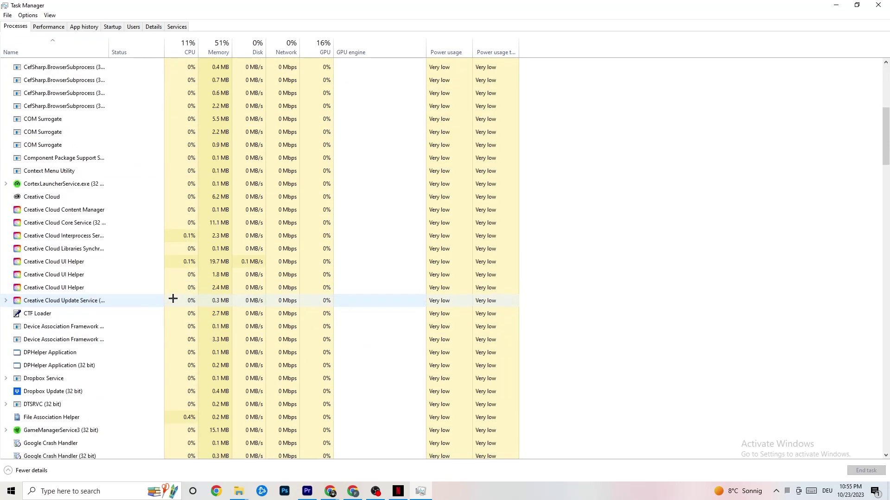
pyautogui.scroll(7, 175, 303)
pyautogui.scroll(-3, 144, 273)
pyautogui.scroll(3, 144, 271)
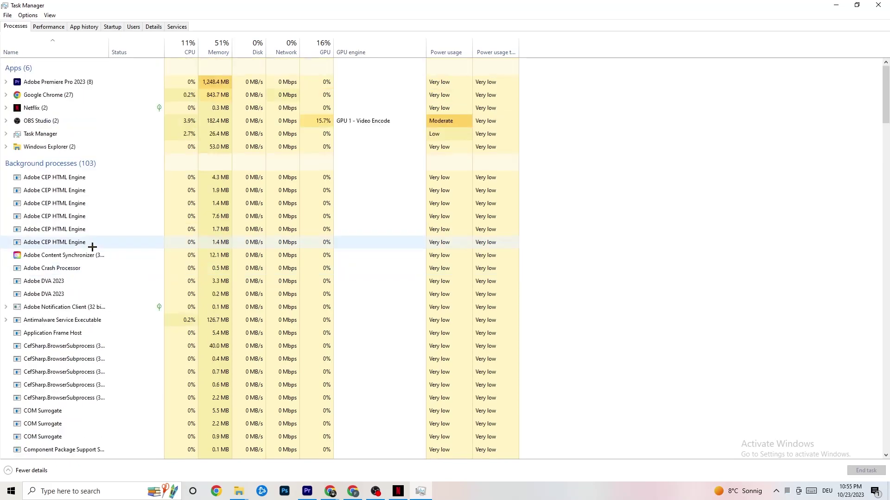
pyautogui.rightClick(58, 110)
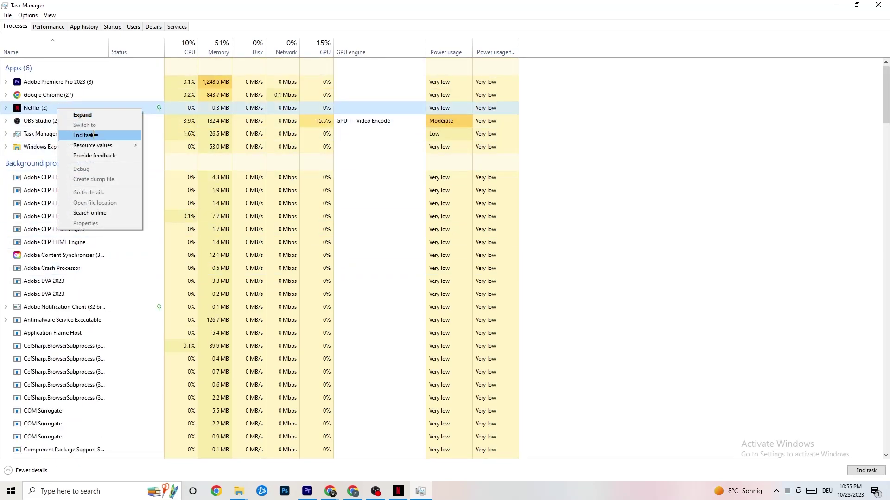
pyautogui.press('Escape')
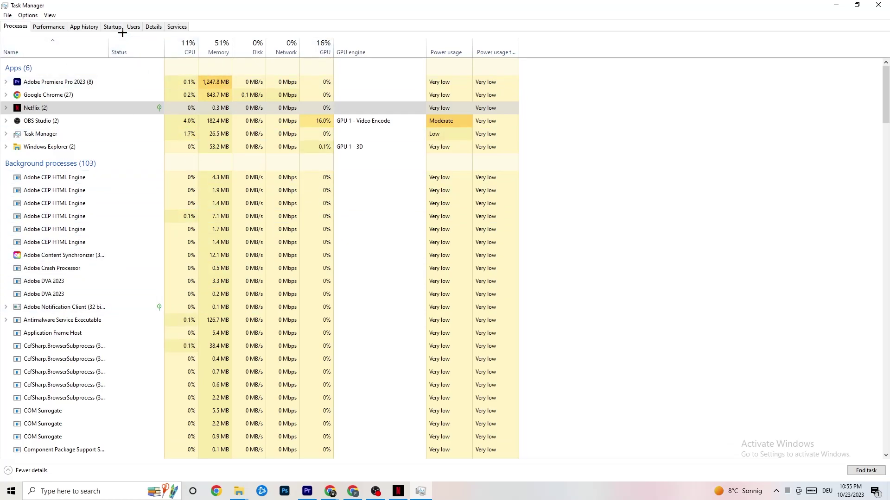
# Check Adobe Premiere's priority in Details, keep it at Normal, then view the Startup apps.
pyautogui.click(150, 27)
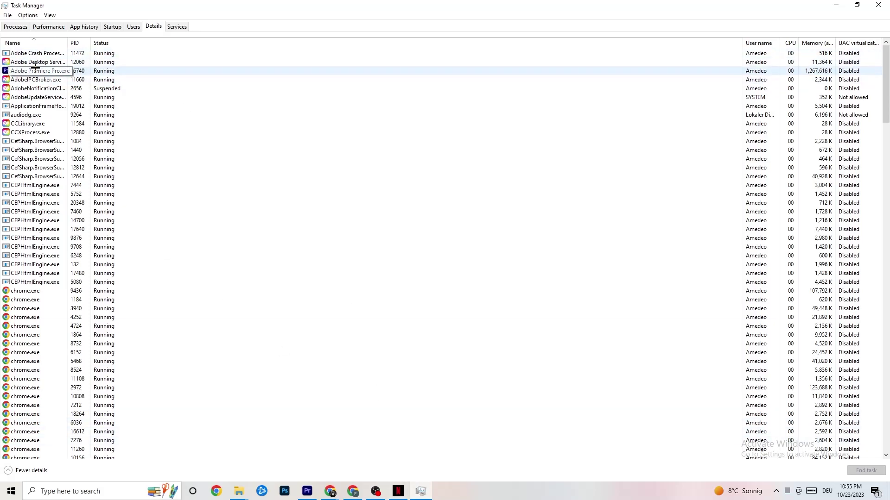
pyautogui.rightClick(87, 73)
pyautogui.moveTo(137, 112)
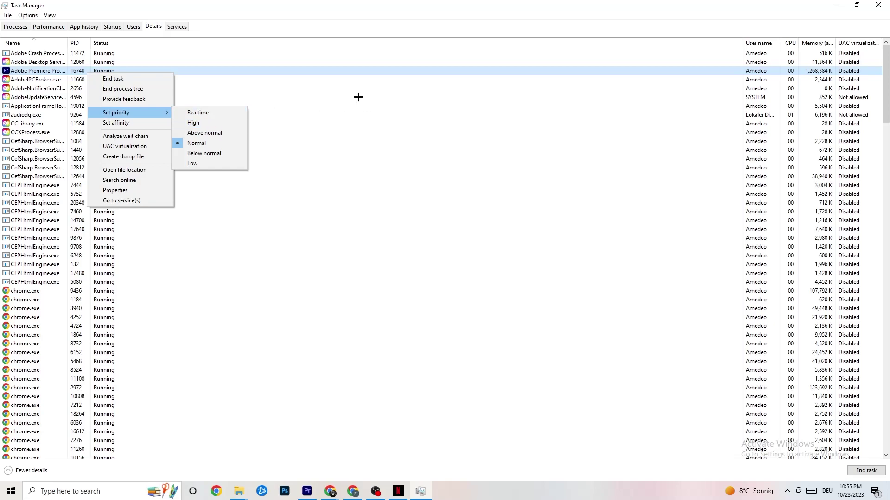
pyautogui.click(147, 113)
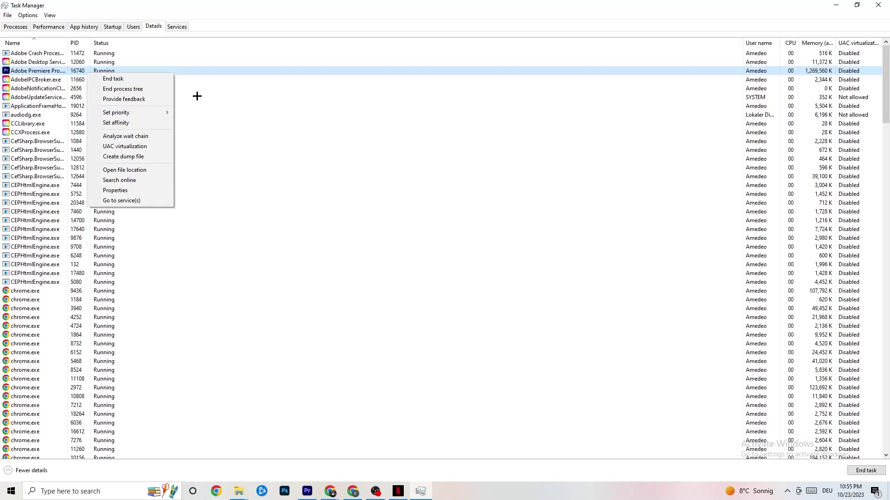
pyautogui.click(112, 26)
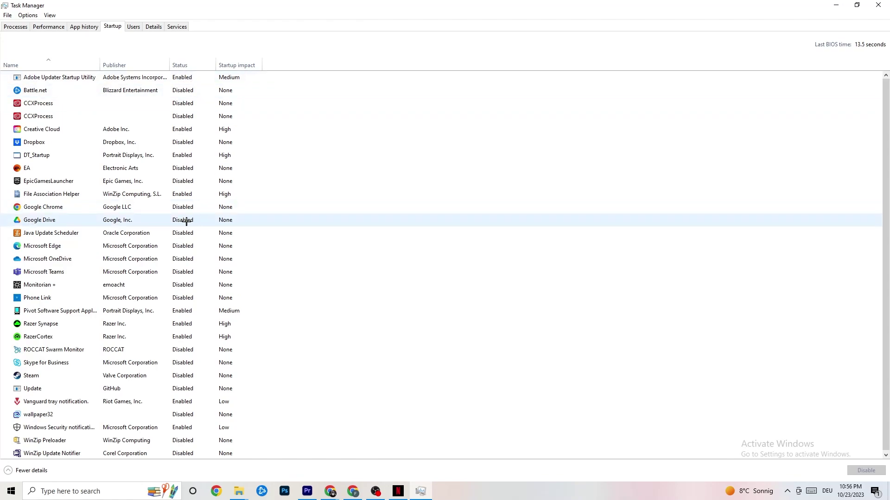
# Leave Google Drive disabled and Pivot Software Support enabled at startup, then close Task Manager.
pyautogui.rightClick(132, 221)
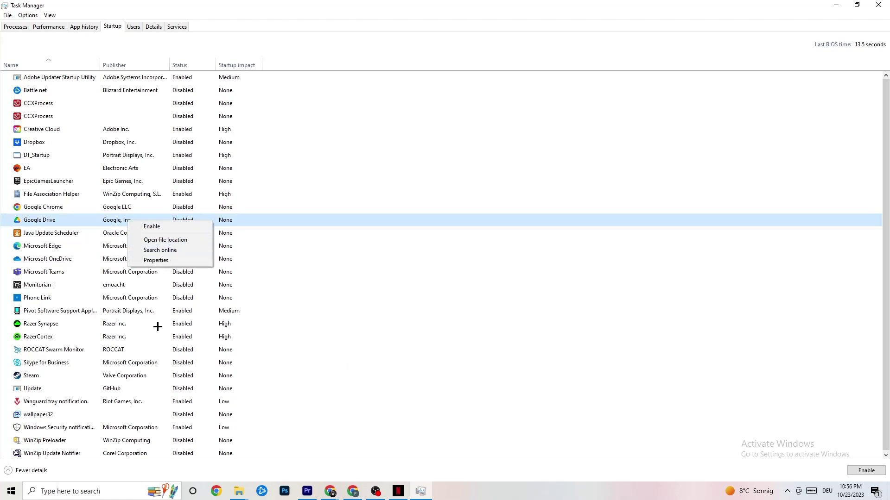
pyautogui.rightClick(177, 312)
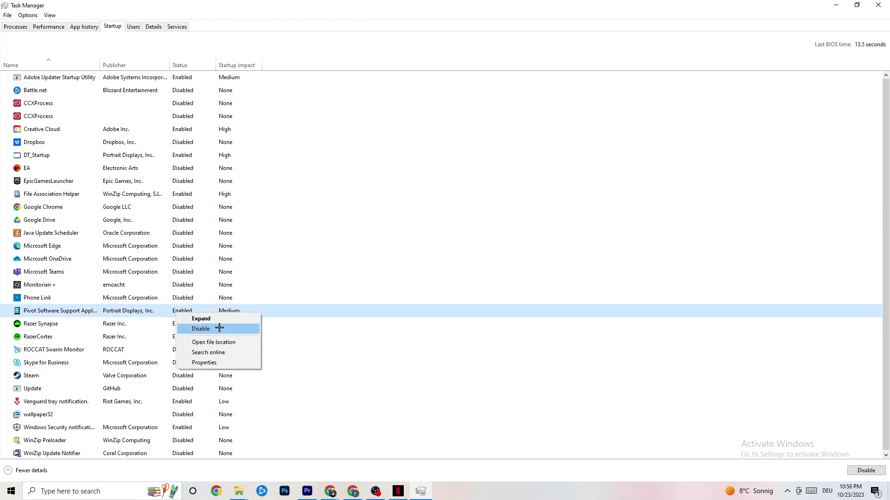
pyautogui.click(360, 14)
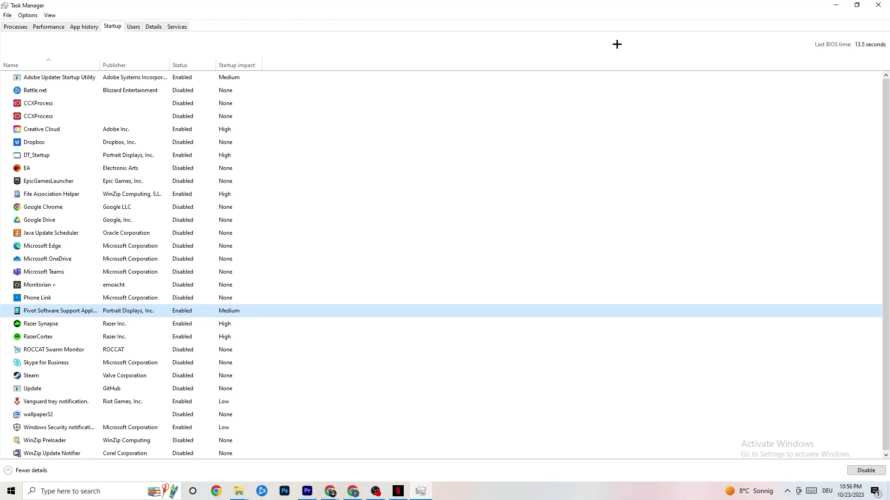
pyautogui.click(878, 5)
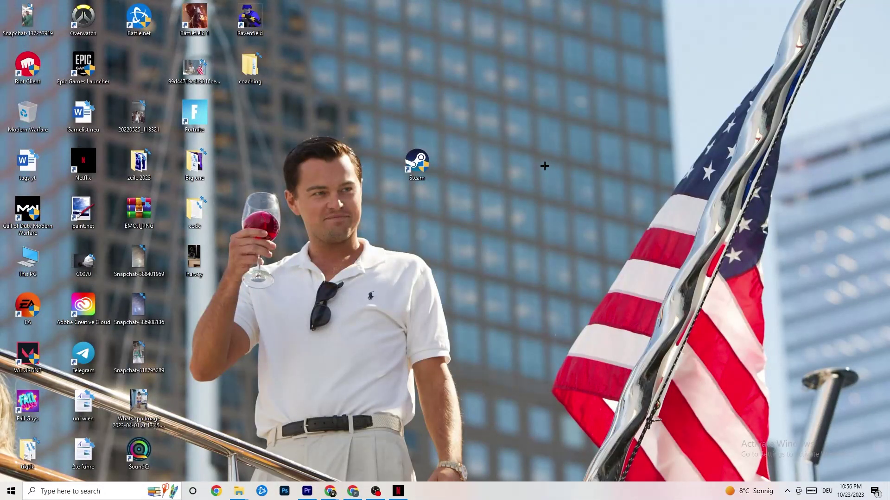